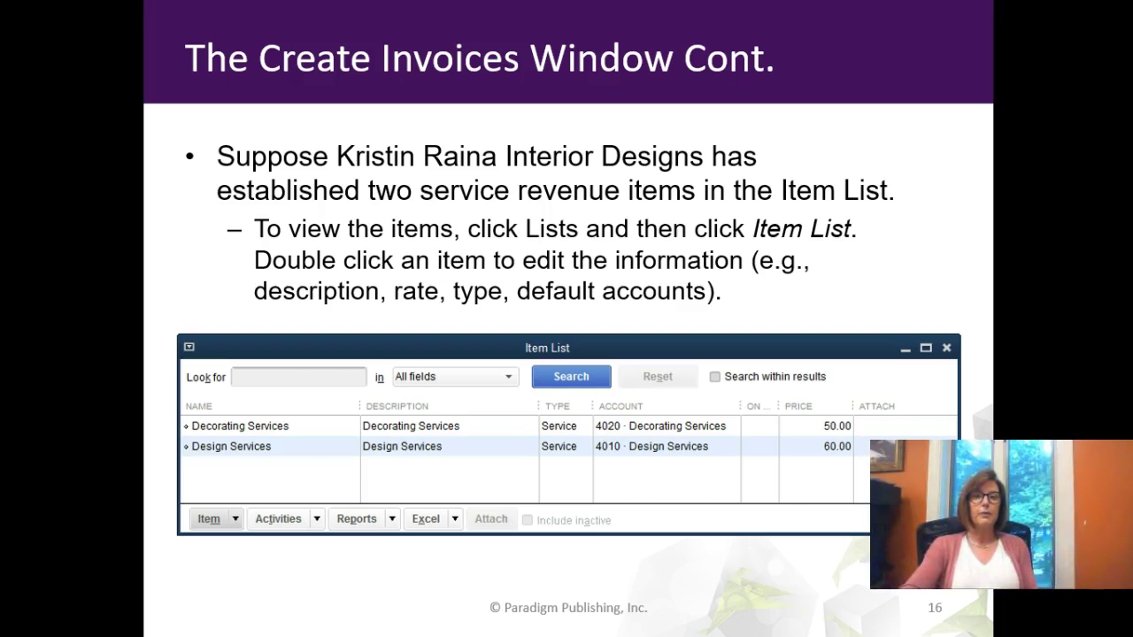
Step: Advance the slideshow from slide 16 to slide 17, which lists the invoice-creation steps
key(Right)
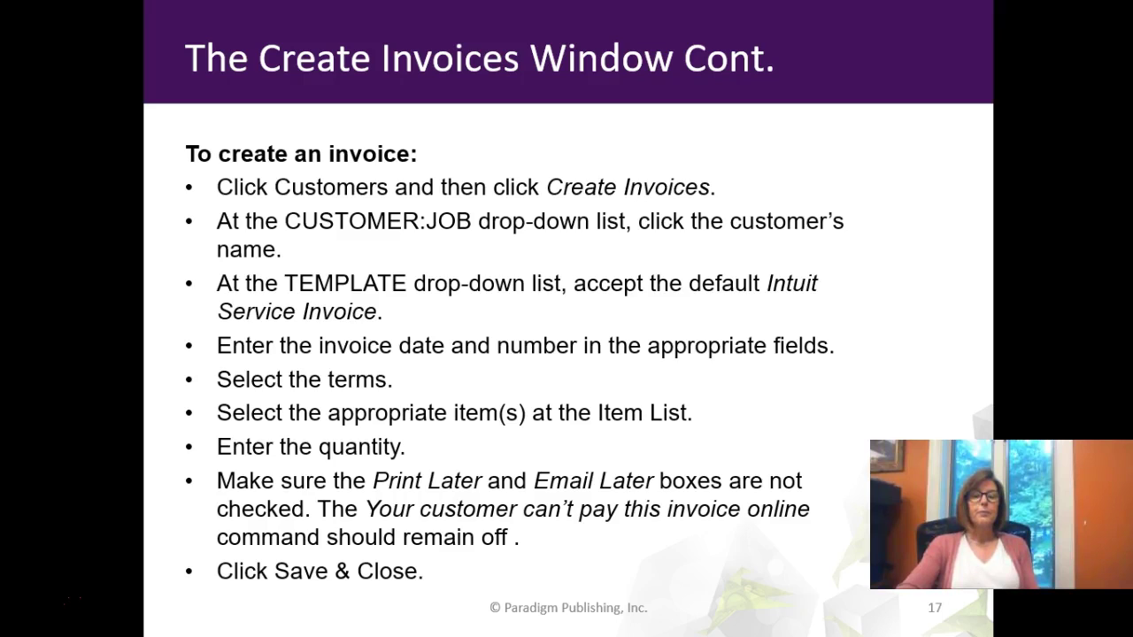
Step: Advance to slide 18, 'The Receive Payments Window', then switch over to QuickBooks
key(Right)
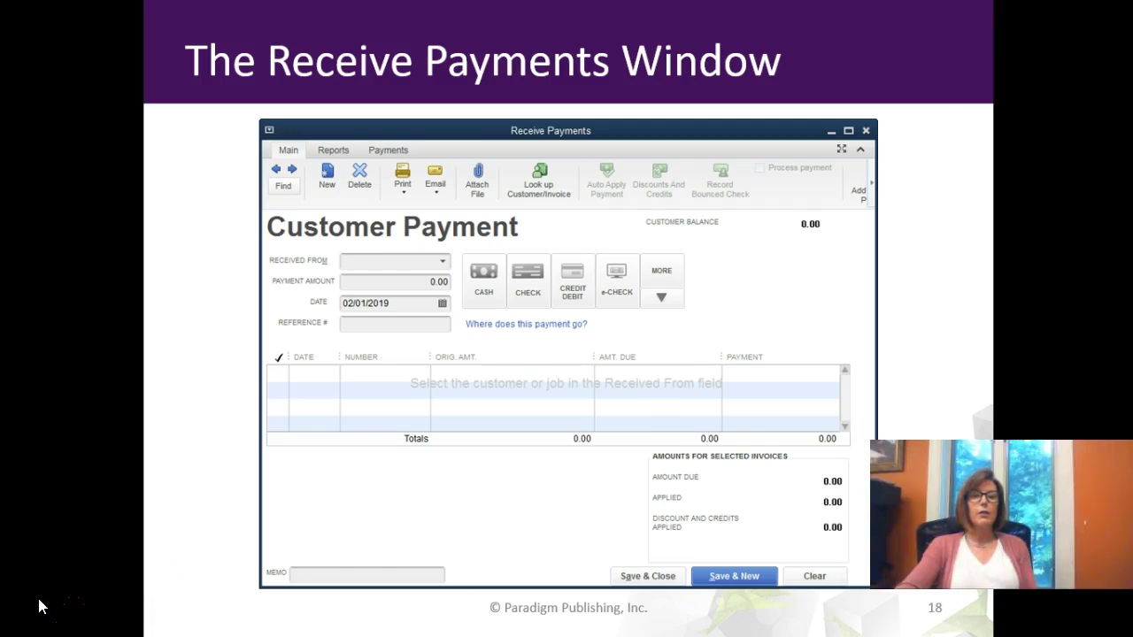
key(alt+Tab)
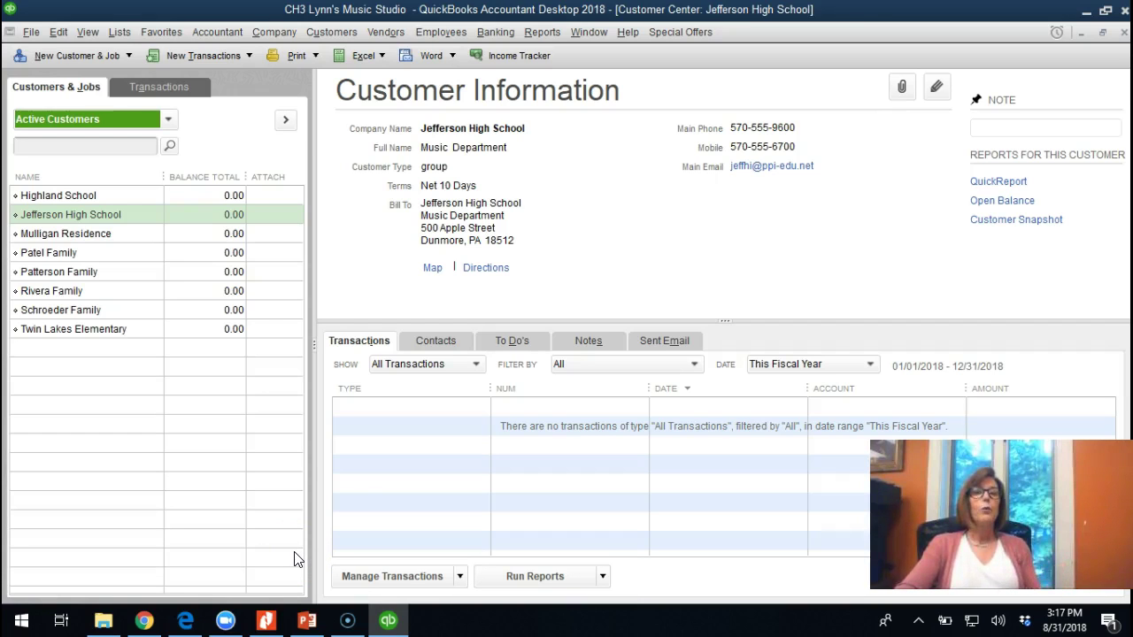
Step: Start a new invoice with Create Invoices from the Customers menu
click(249, 58)
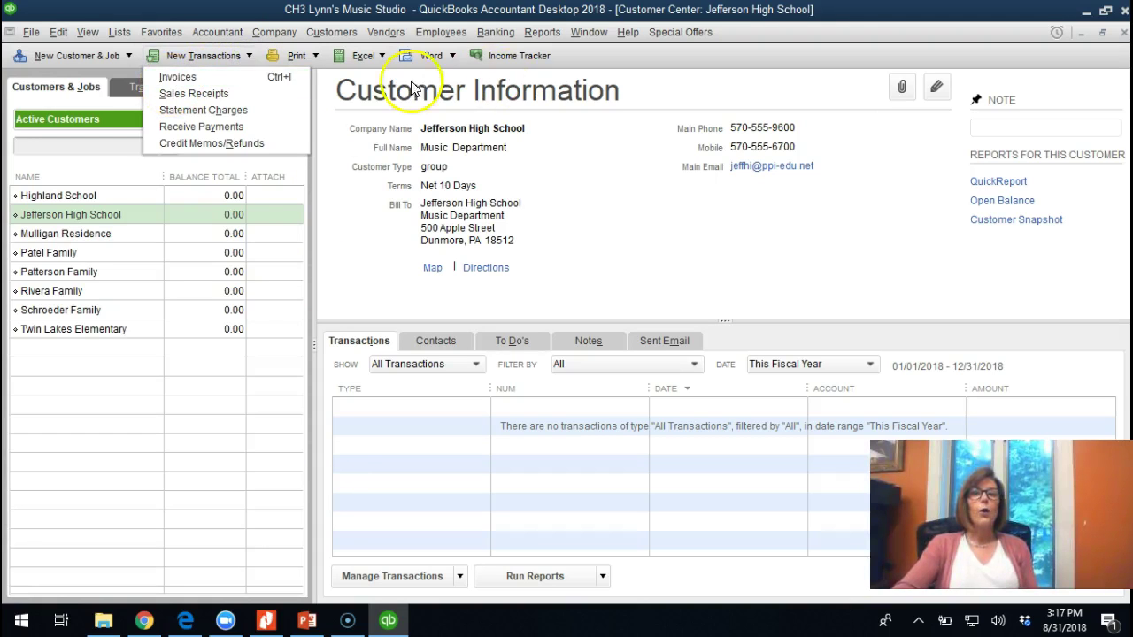
click(331, 33)
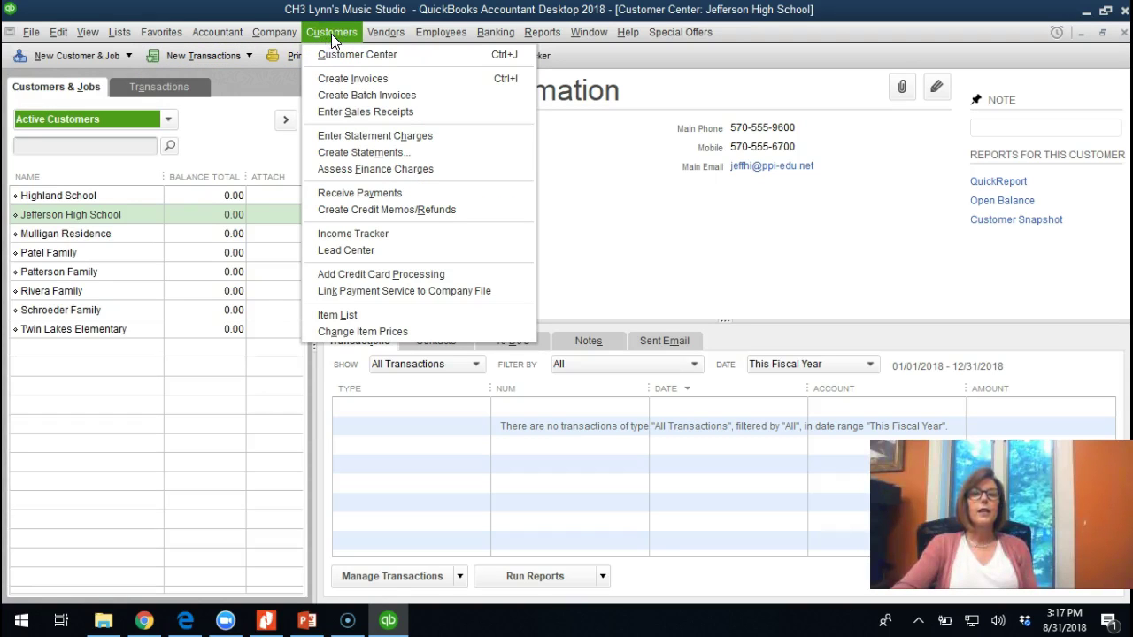
click(331, 81)
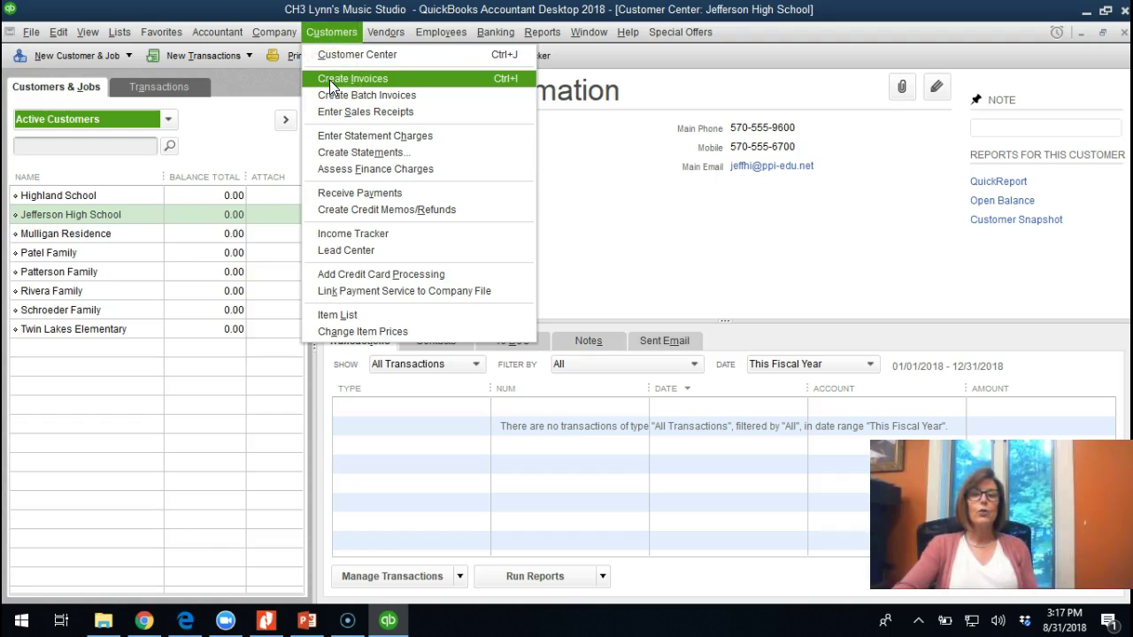
click(235, 44)
click(315, 28)
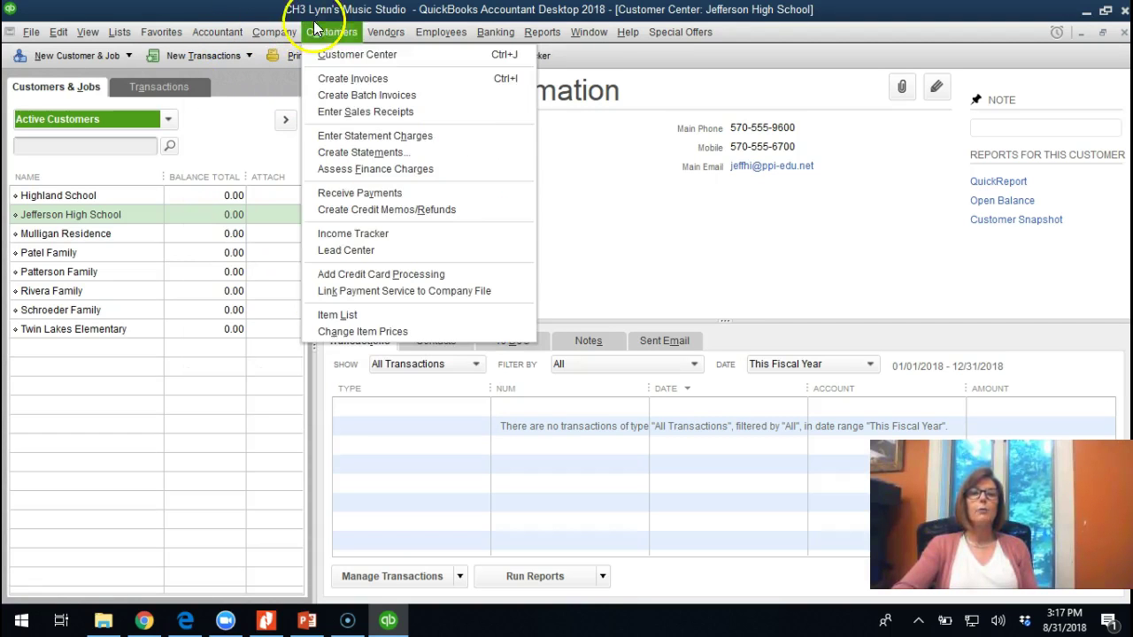
mouse_move(274, 32)
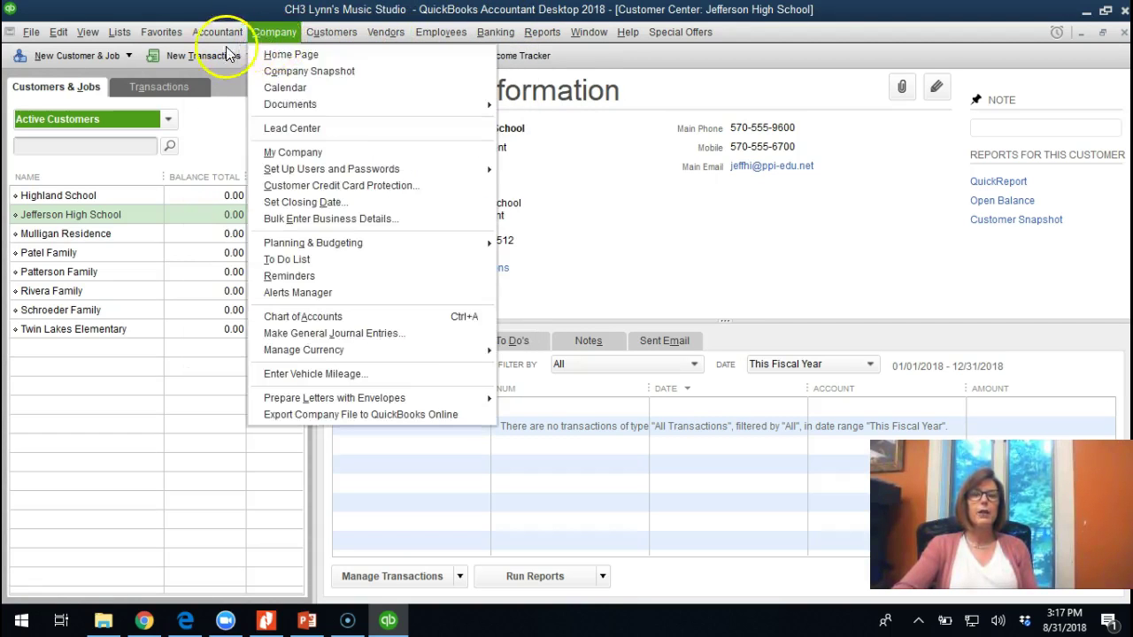
click(228, 55)
click(217, 32)
mouse_move(331, 32)
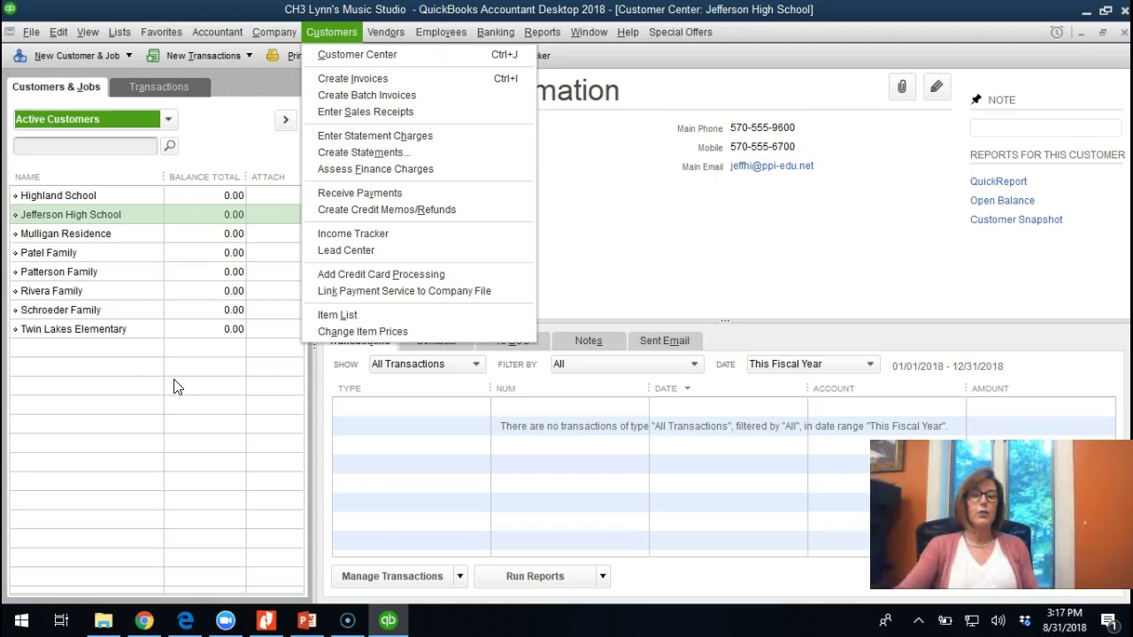
mouse_move(199, 50)
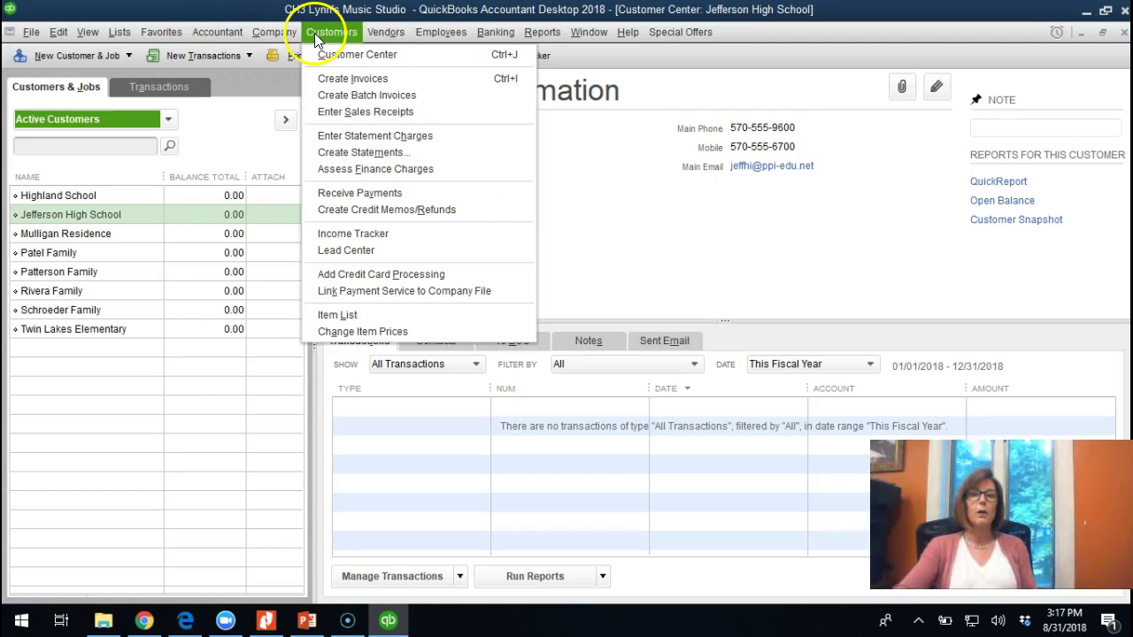
click(320, 79)
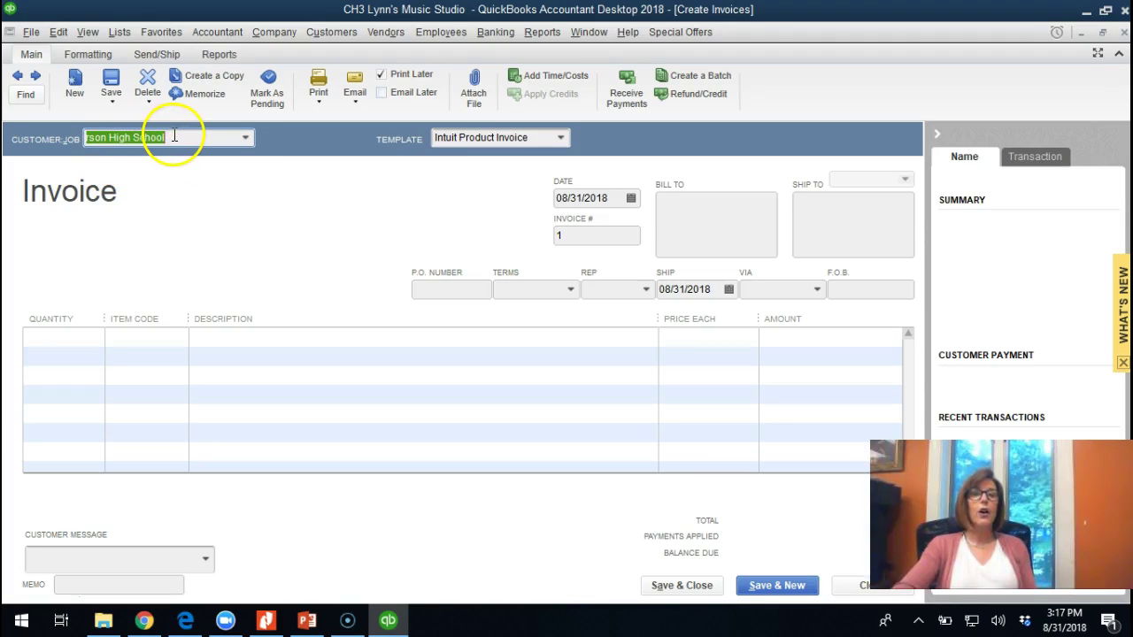
Step: Pick Jefferson High School in CUSTOMER:JOB so its billing address fills in
click(246, 137)
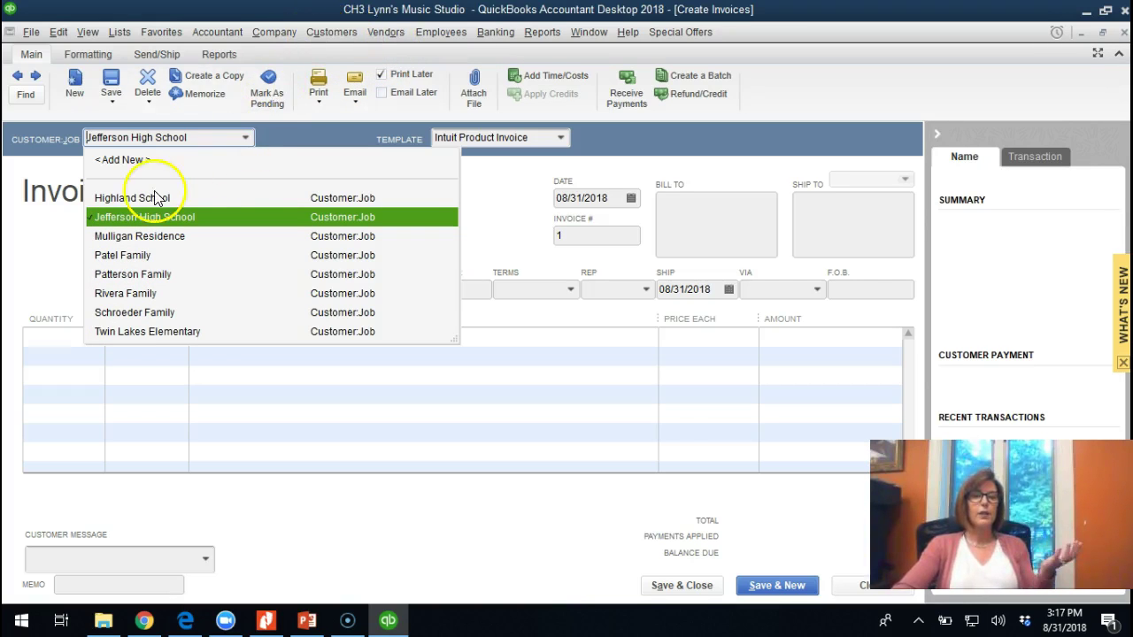
key(BackSpace)
click(243, 142)
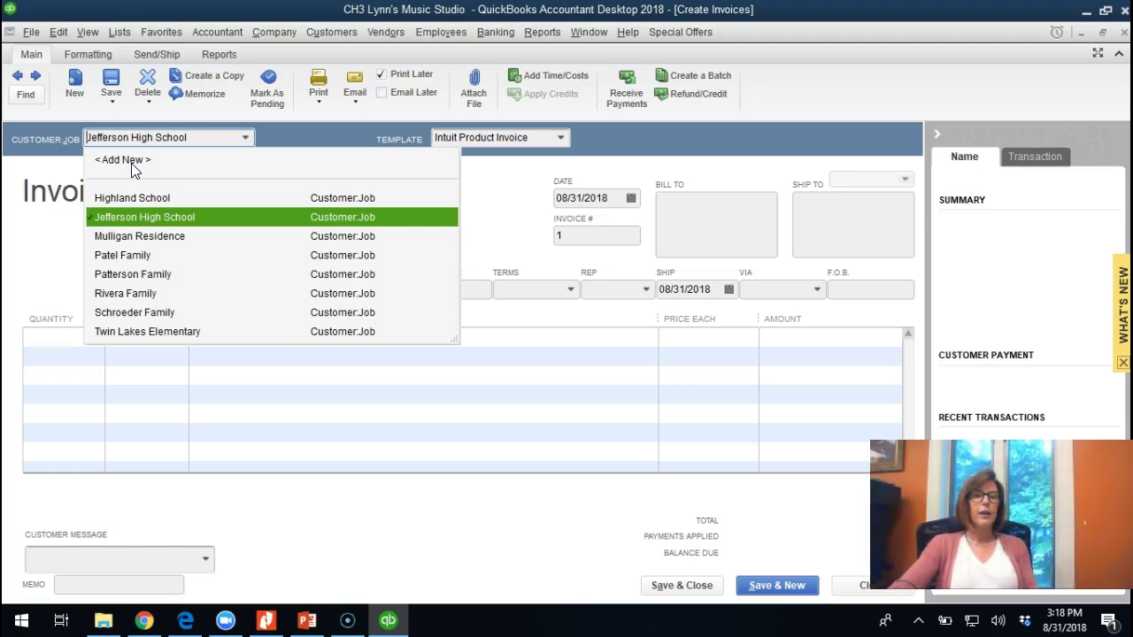
click(62, 170)
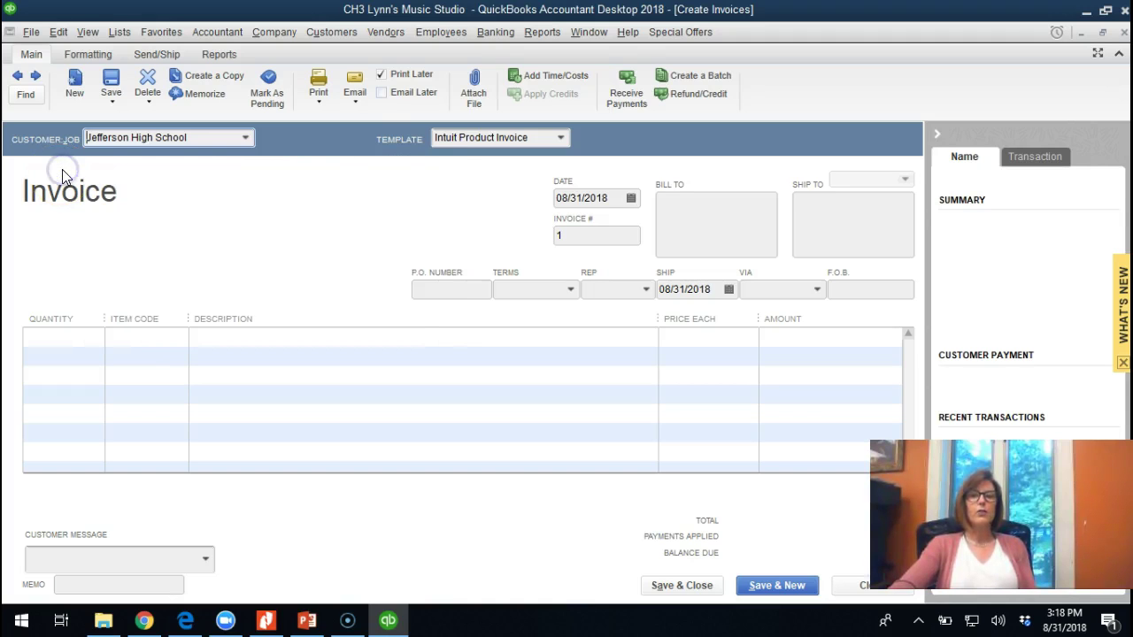
click(86, 171)
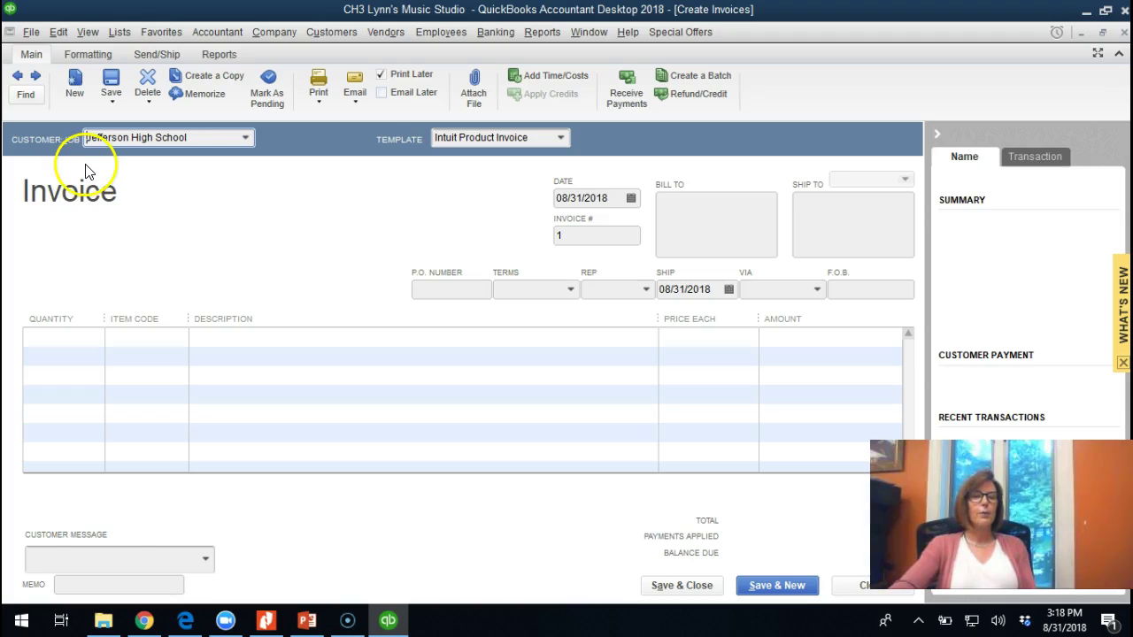
click(562, 138)
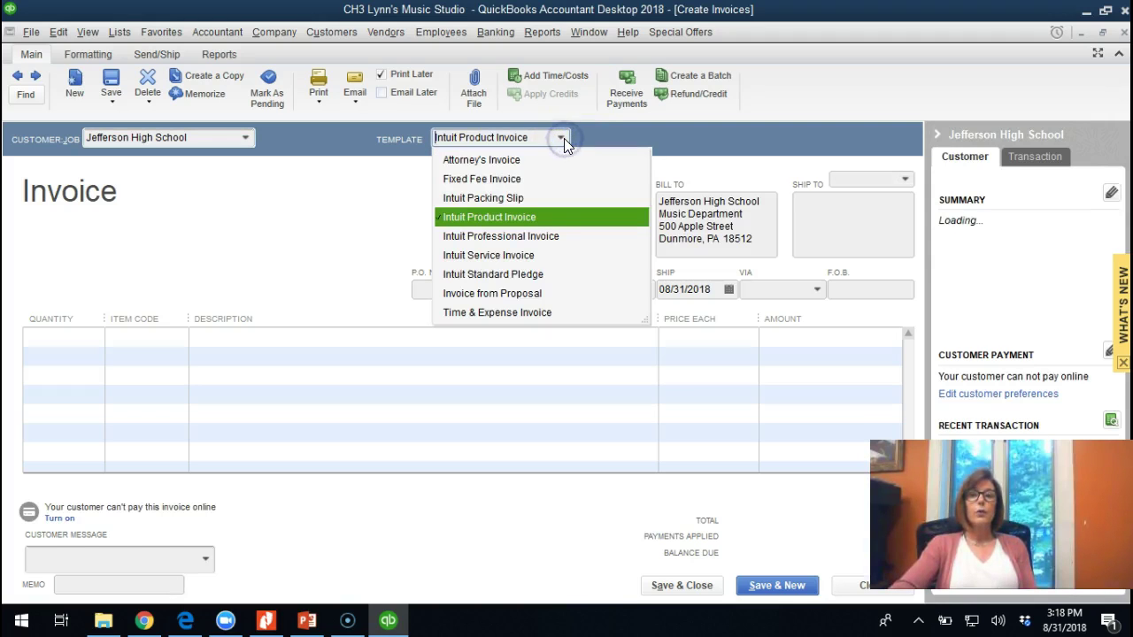
Step: Apply the Attorney's Invoice template, leaving the terms at Net 10 Days
click(520, 161)
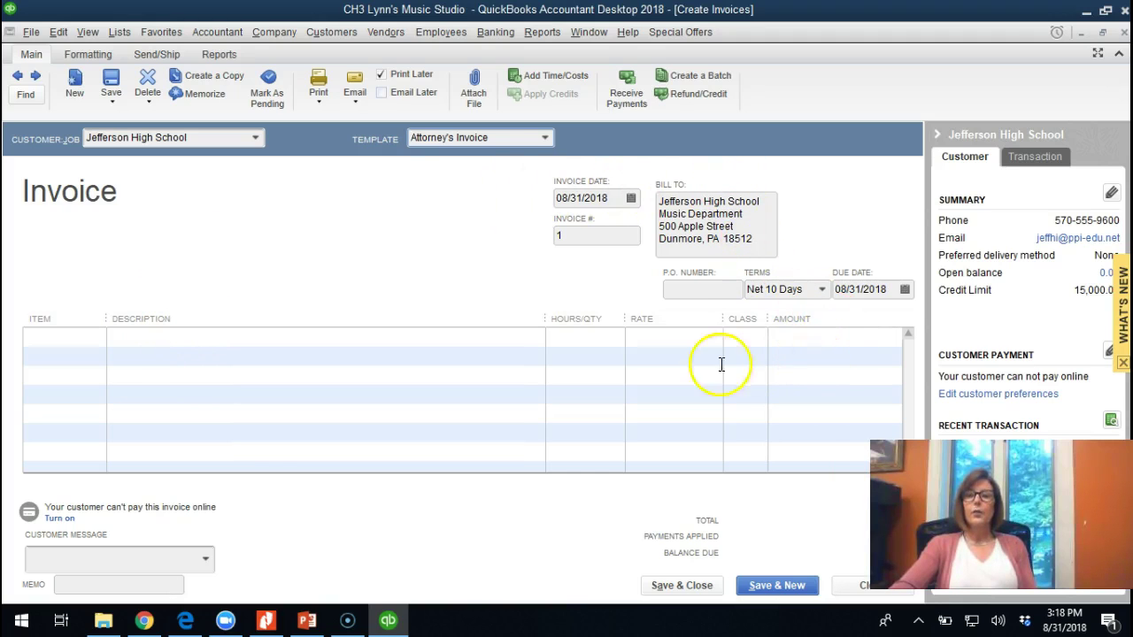
click(711, 289)
click(778, 290)
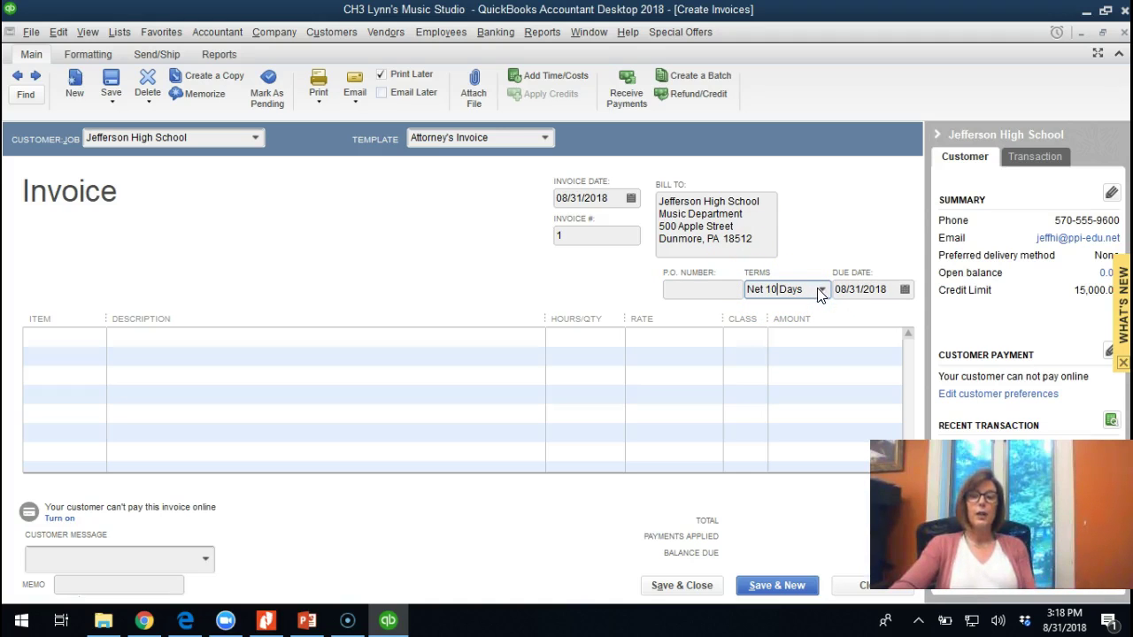
click(821, 290)
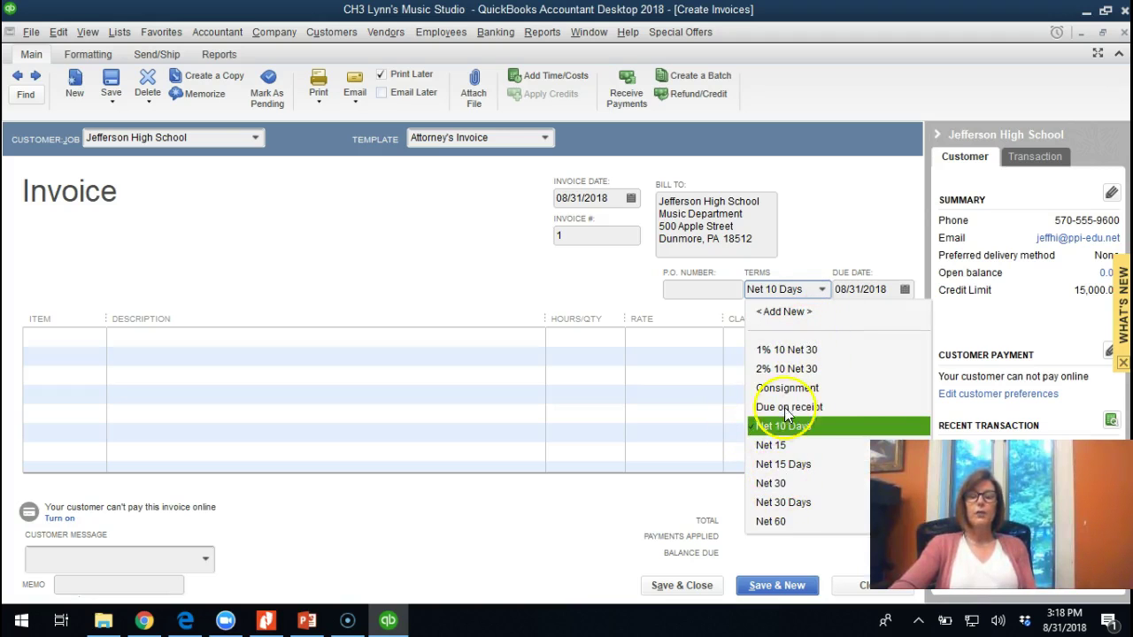
click(829, 239)
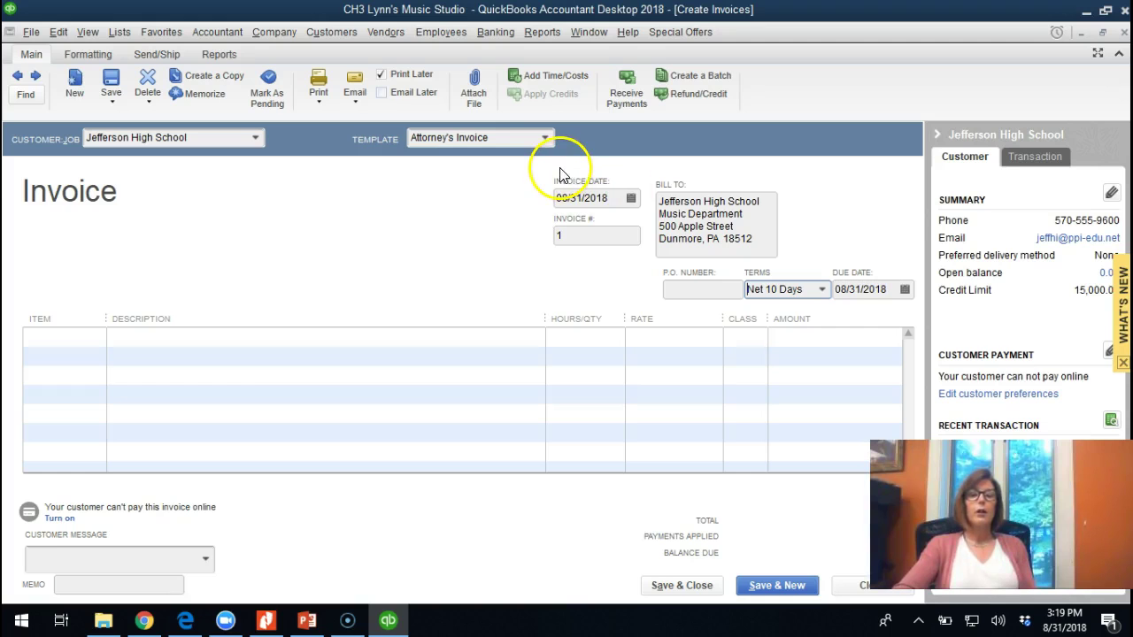
Step: Apply the Intuit Service Invoice template and step through the empty first line's cells
click(546, 139)
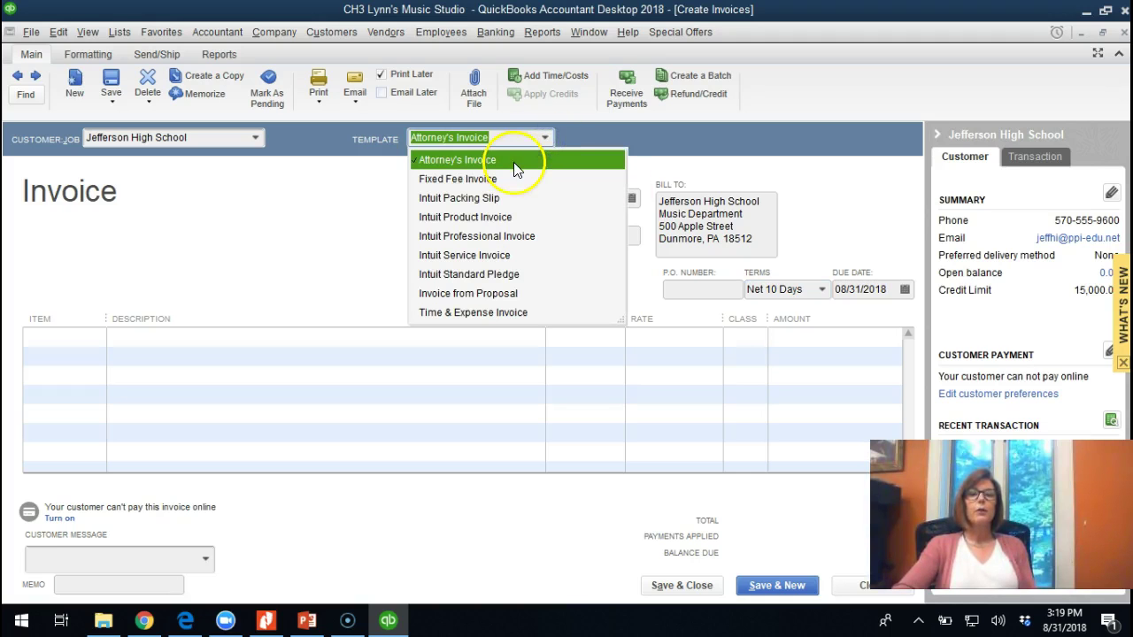
click(505, 254)
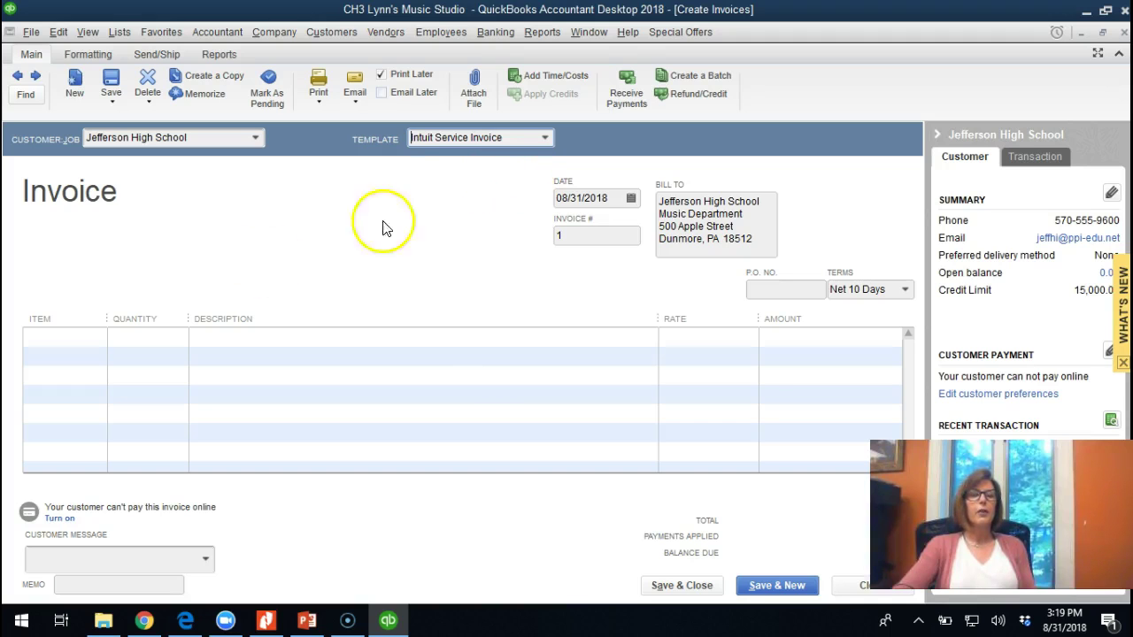
click(84, 337)
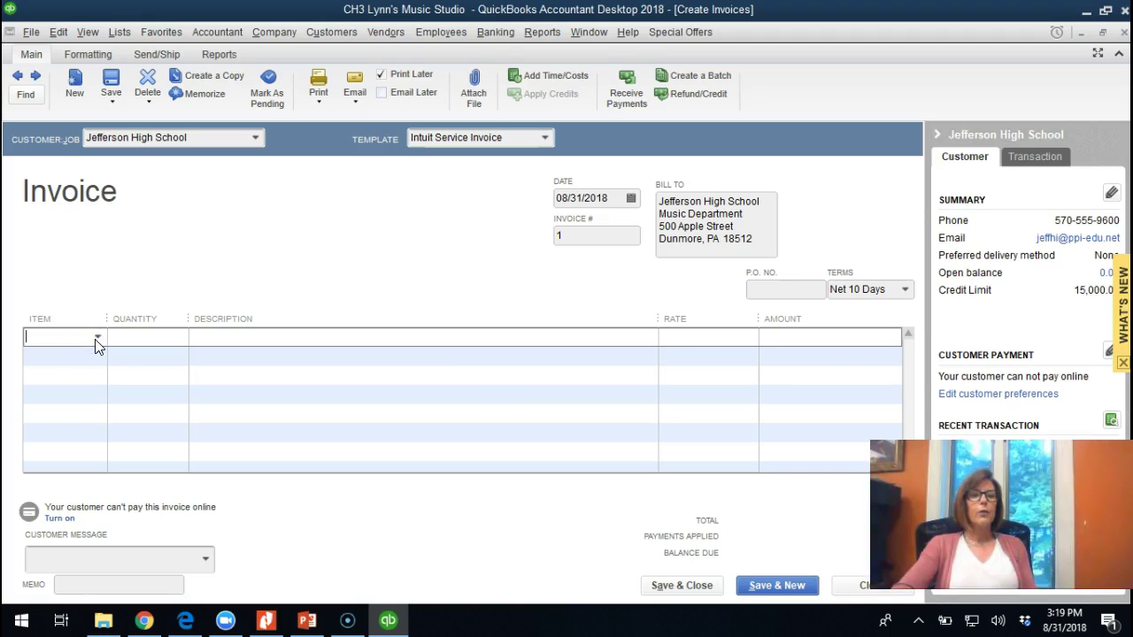
click(97, 338)
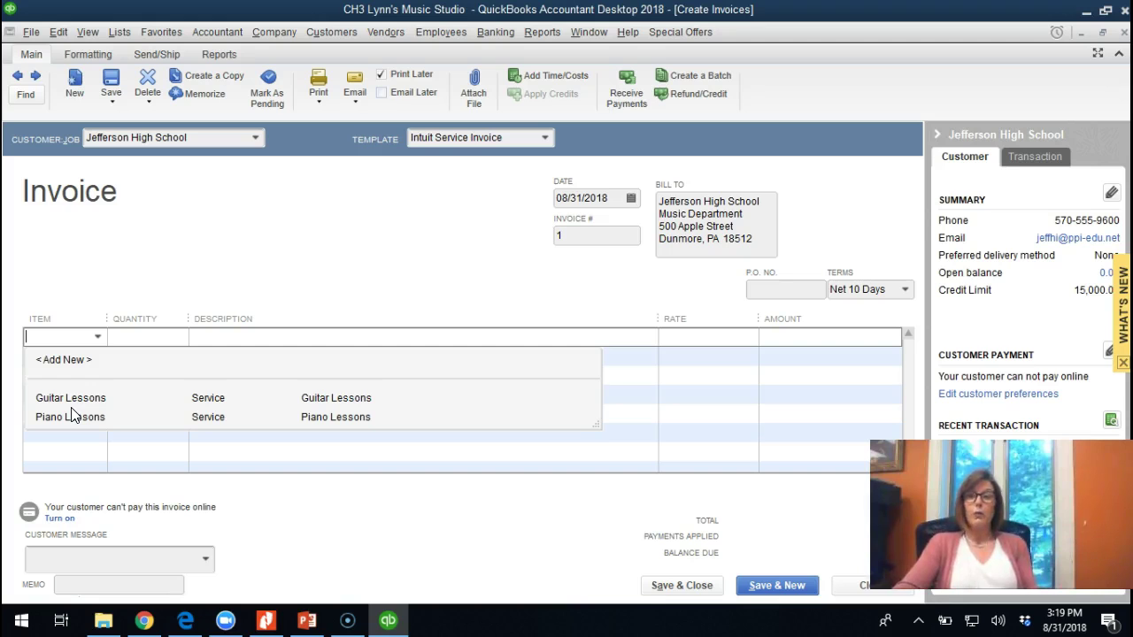
click(124, 333)
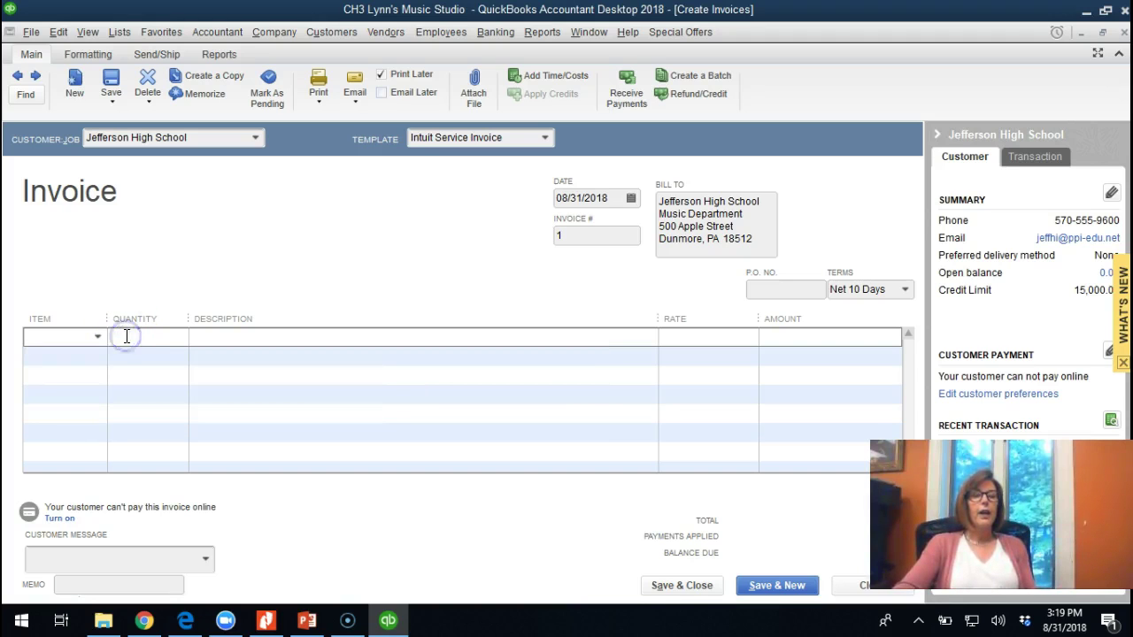
click(203, 333)
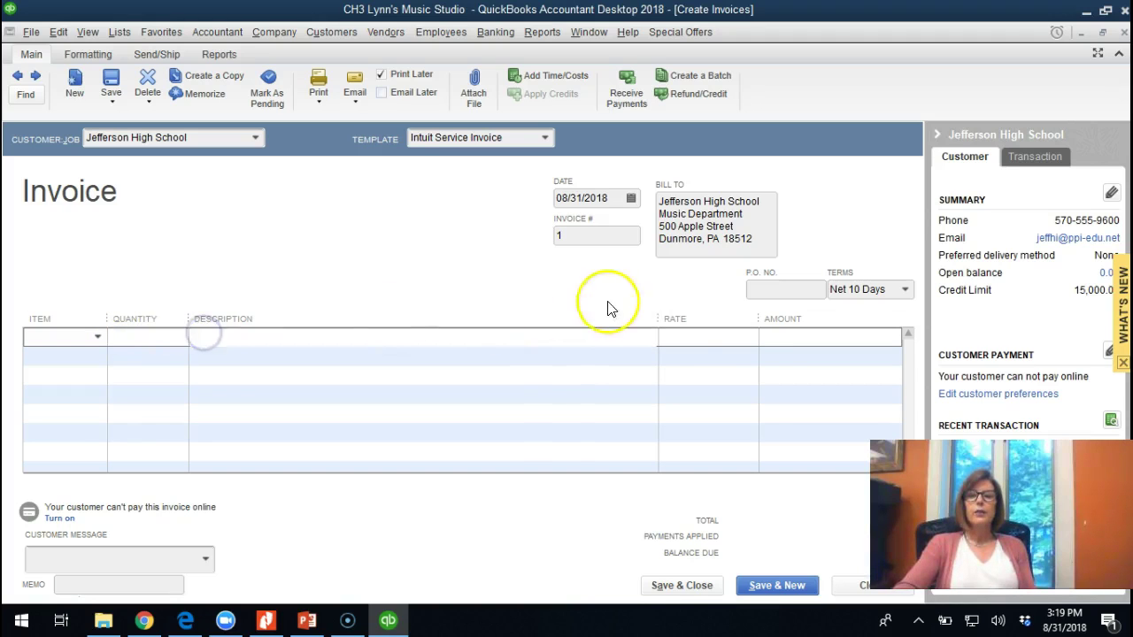
click(715, 341)
click(788, 339)
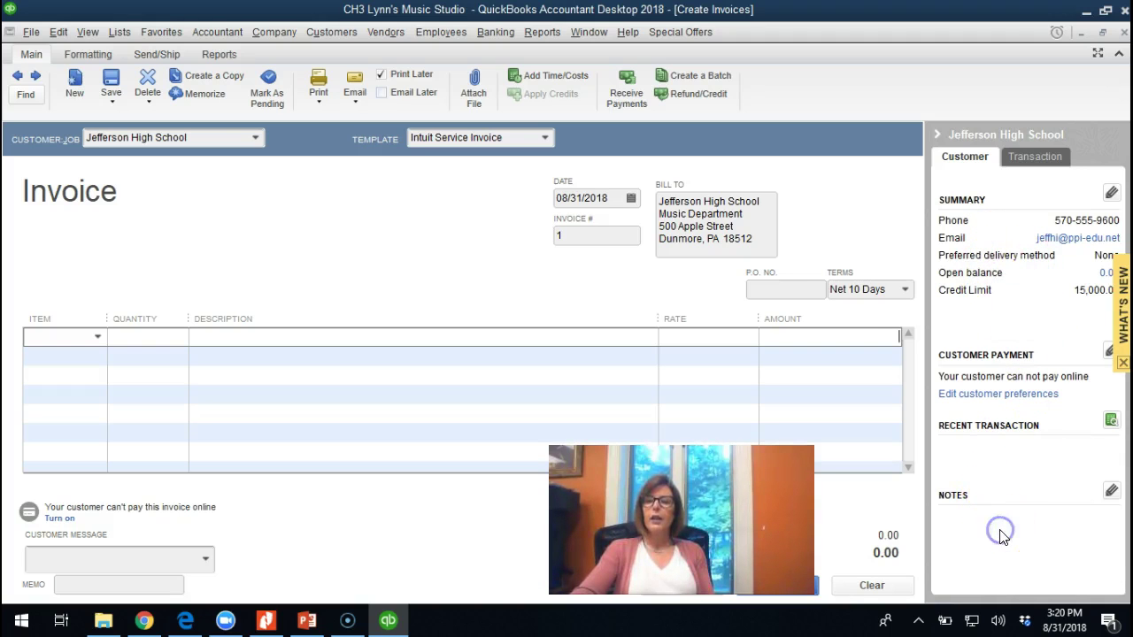
Step: Check the invoice's Transaction and Customer side-panel tabs, then advance the lecture to slide 19
click(1033, 159)
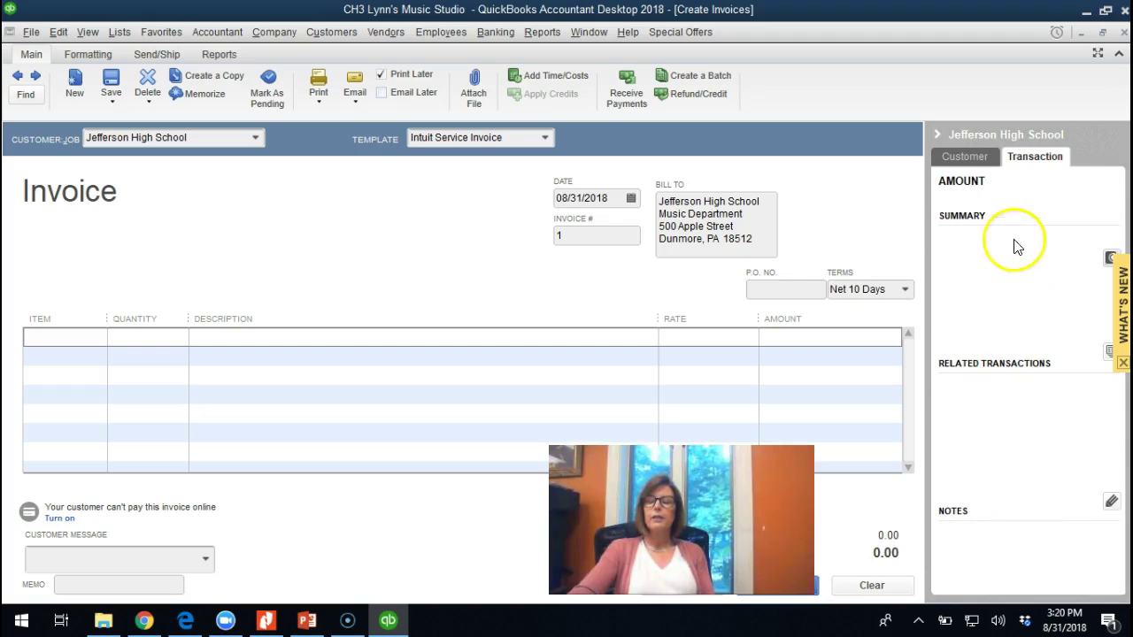
click(978, 160)
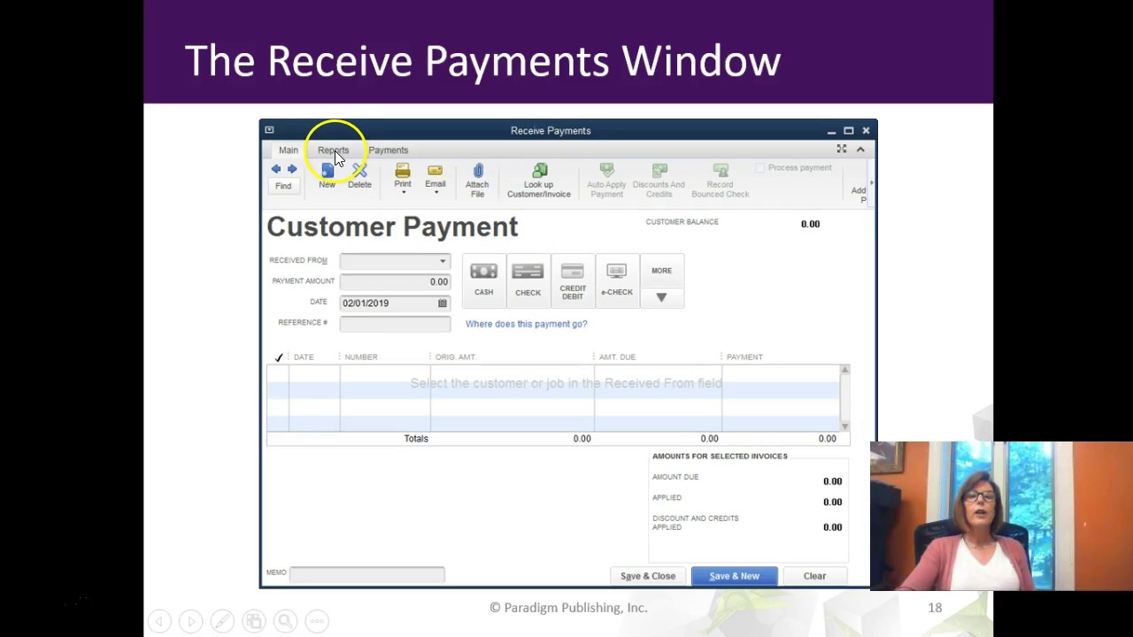
click(531, 291)
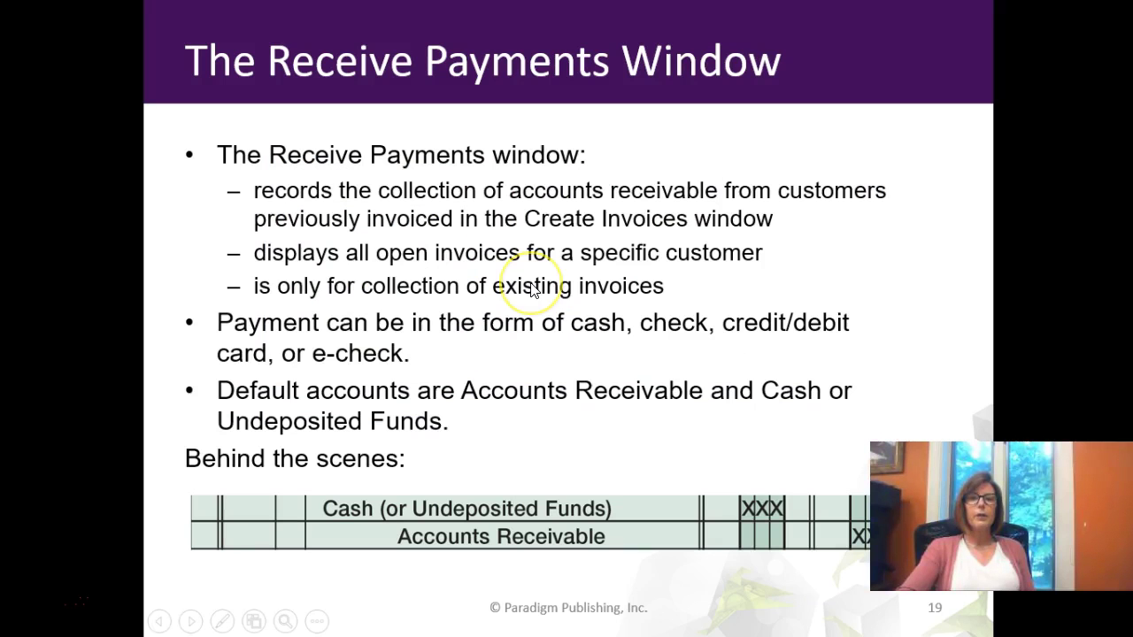